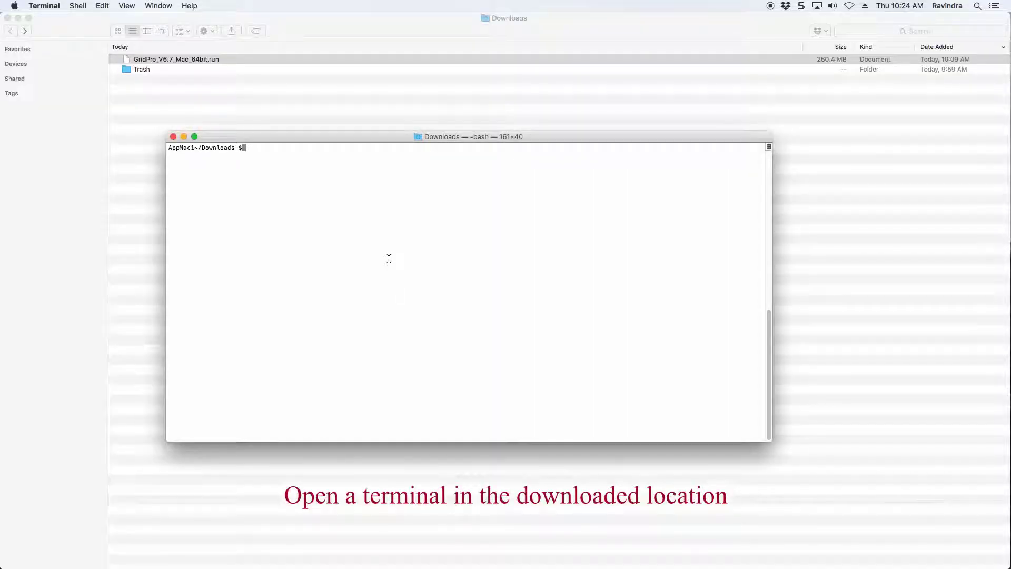
type("ch")
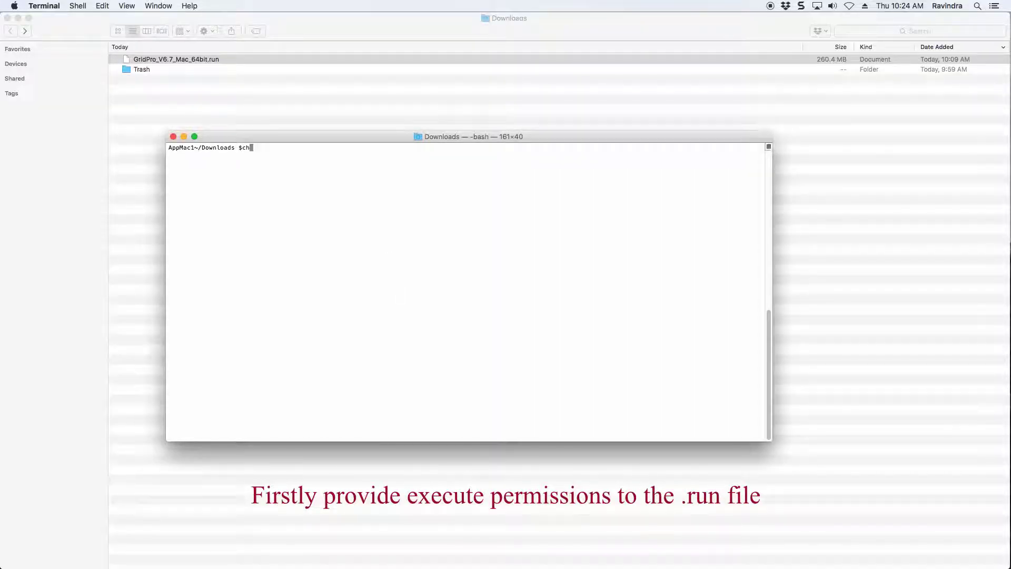
type("mod a+x")
type(" Gr")
Make the GridPro_V6.7_Mac_64bit.run installer executable with chmod a+x
key("Tab")
key("Return")
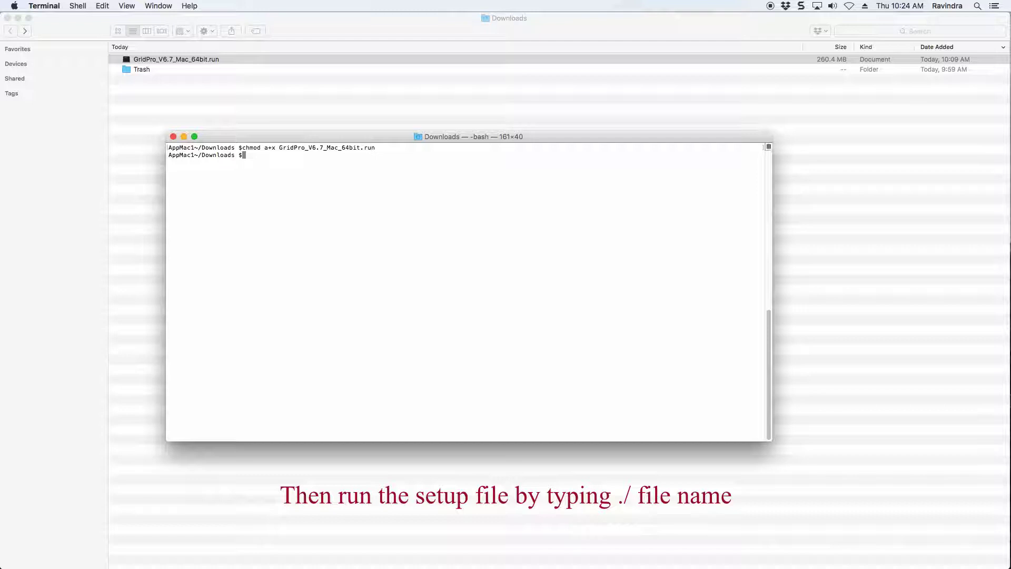
type("./Gr")
Run the GridPro installer and accept the default /Users/ravindra installation directory
key("Tab")
key("Return")
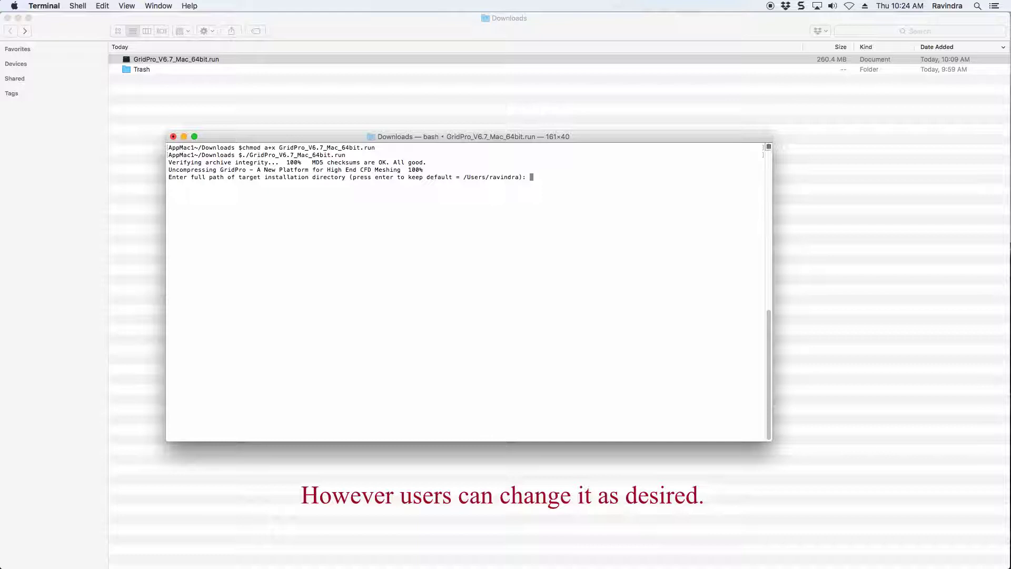
key("Return")
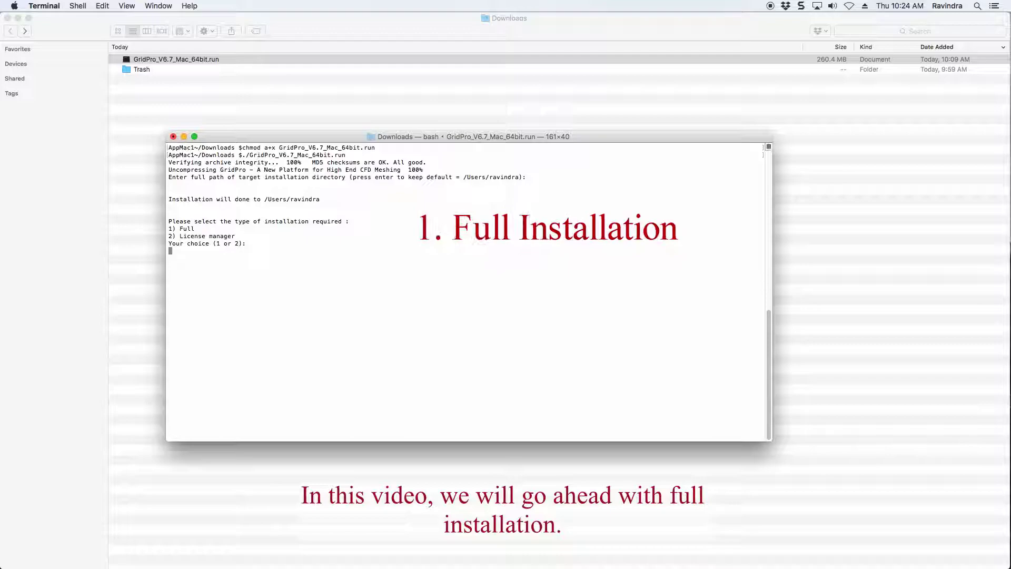
type("1")
Choose option 1, Full installation, and let GridPro finish installing
key("Return")
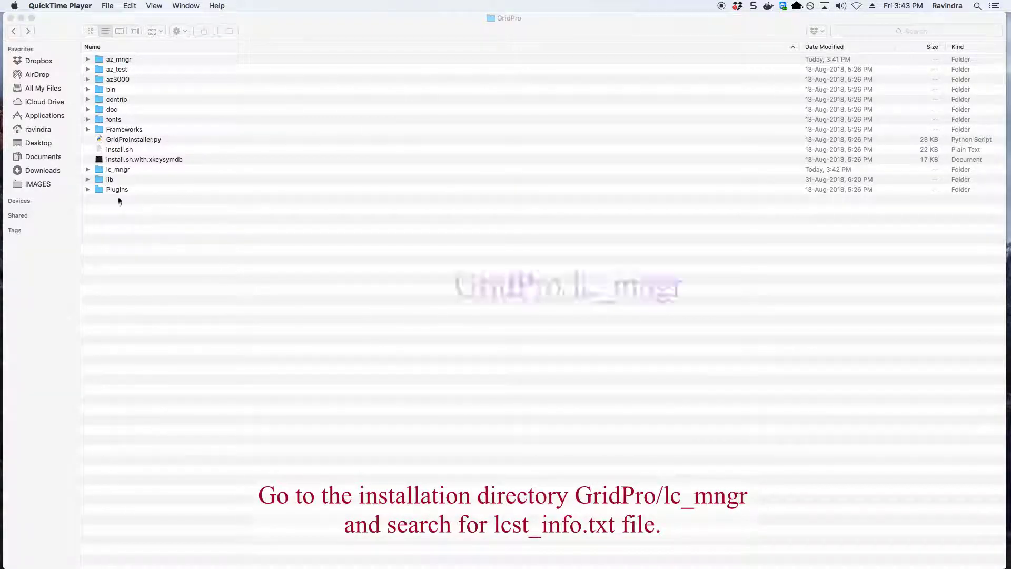
Expand lc_mngr, open lcst_info.txt in TextEdit to read the license info, then close it
left_click(88, 170)
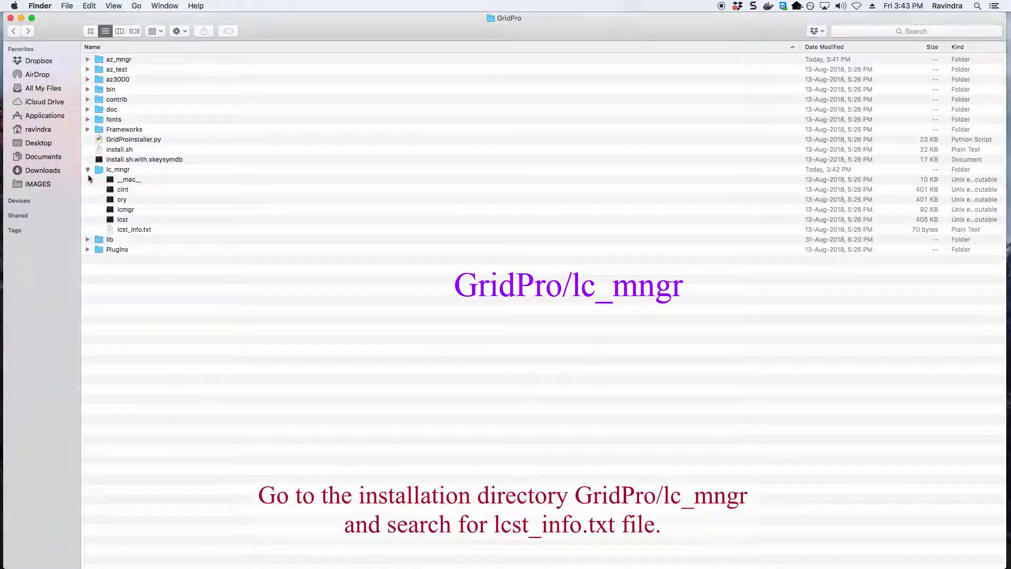
double_click(128, 231)
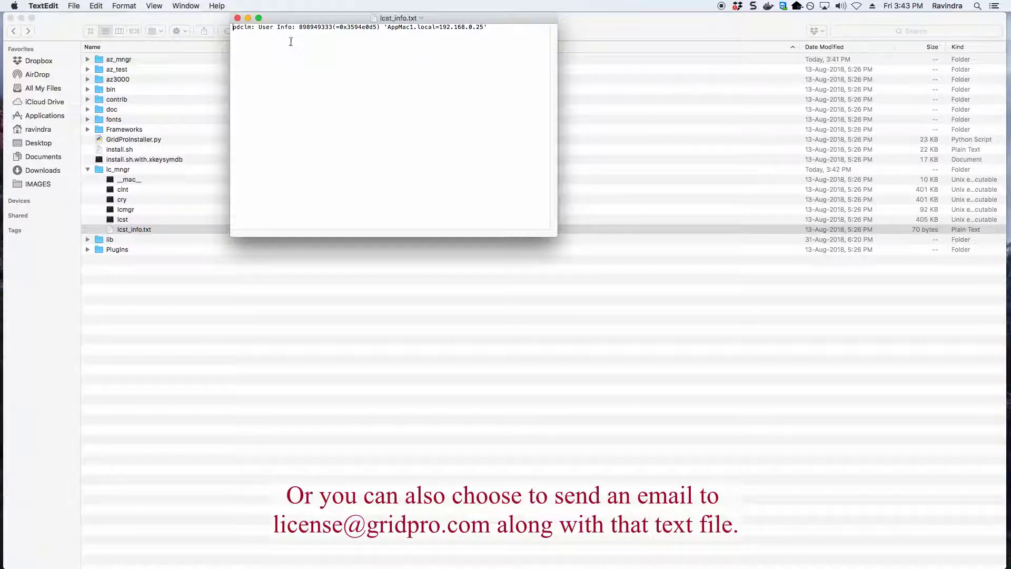
left_click(237, 17)
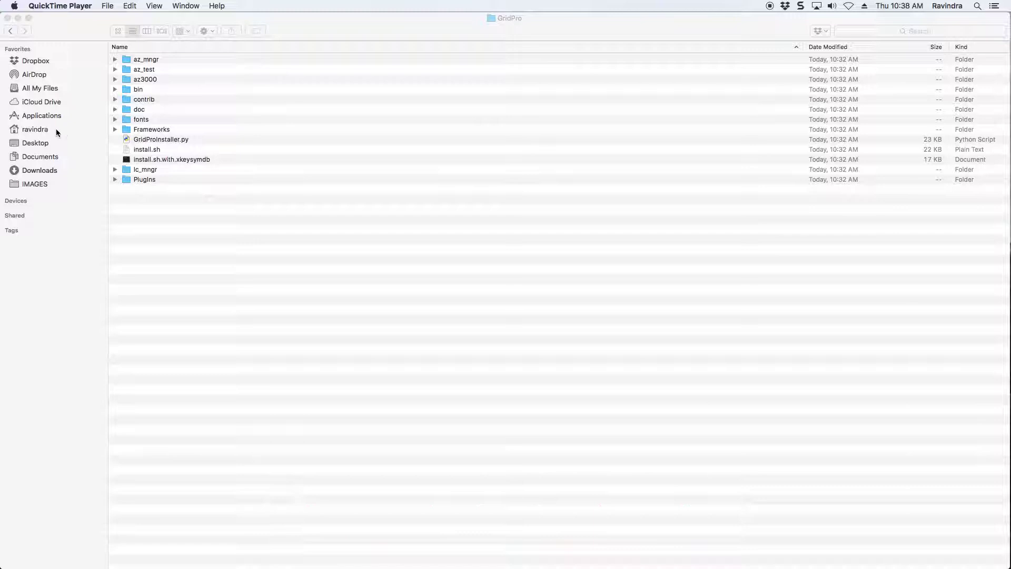
left_click(510, 18)
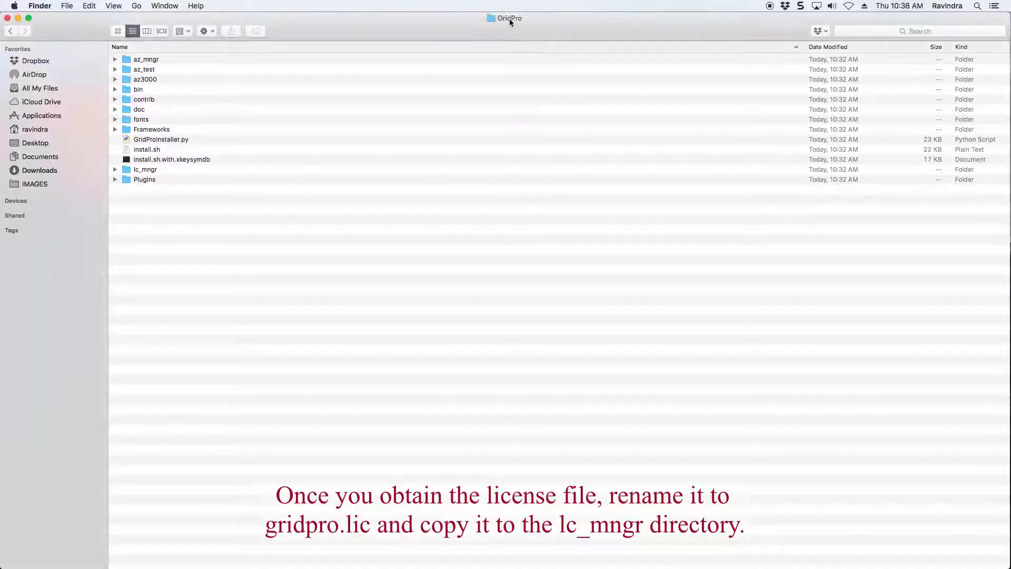
left_click(116, 171)
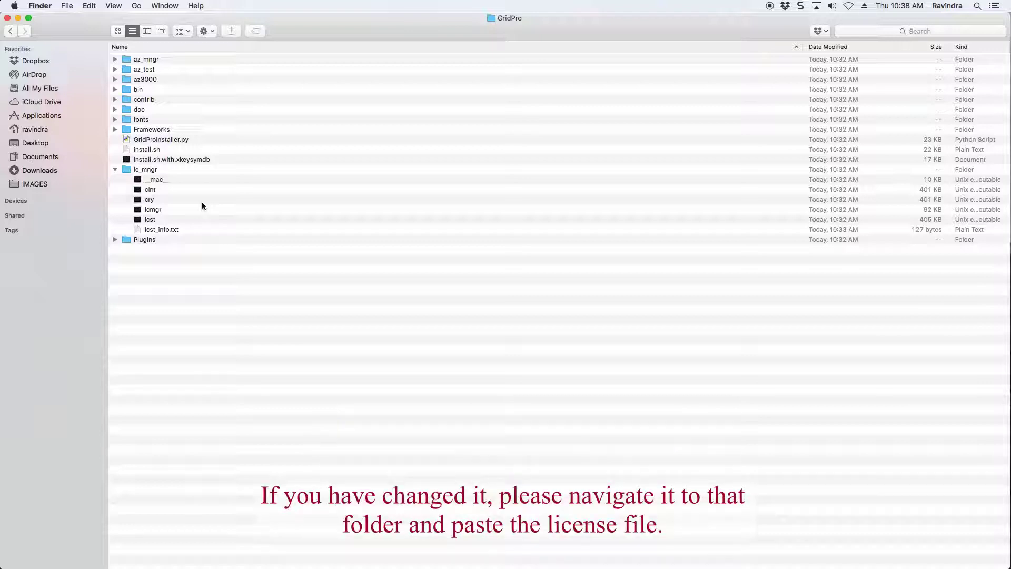
left_click(115, 170)
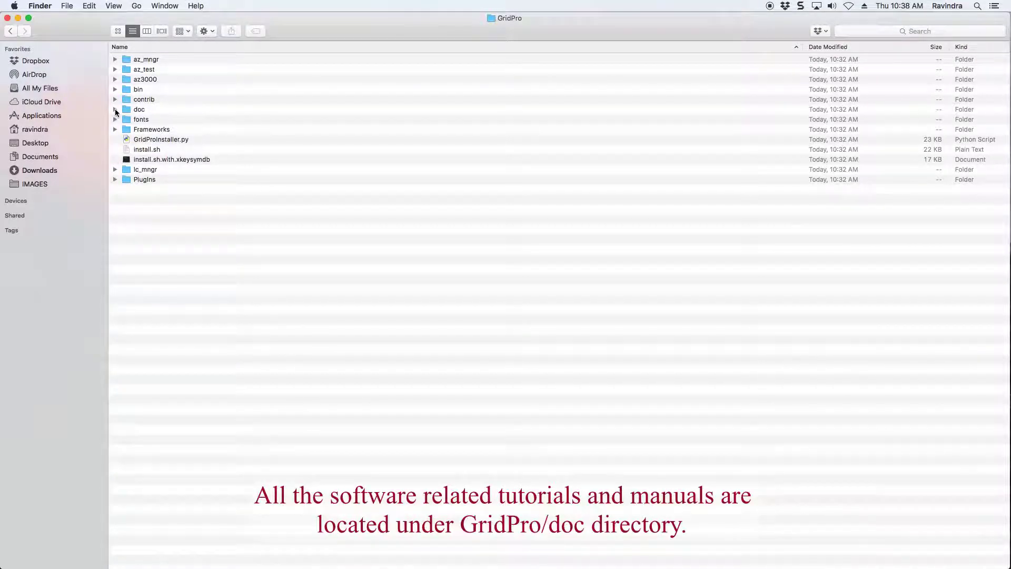
left_click(115, 109)
left_click(126, 159)
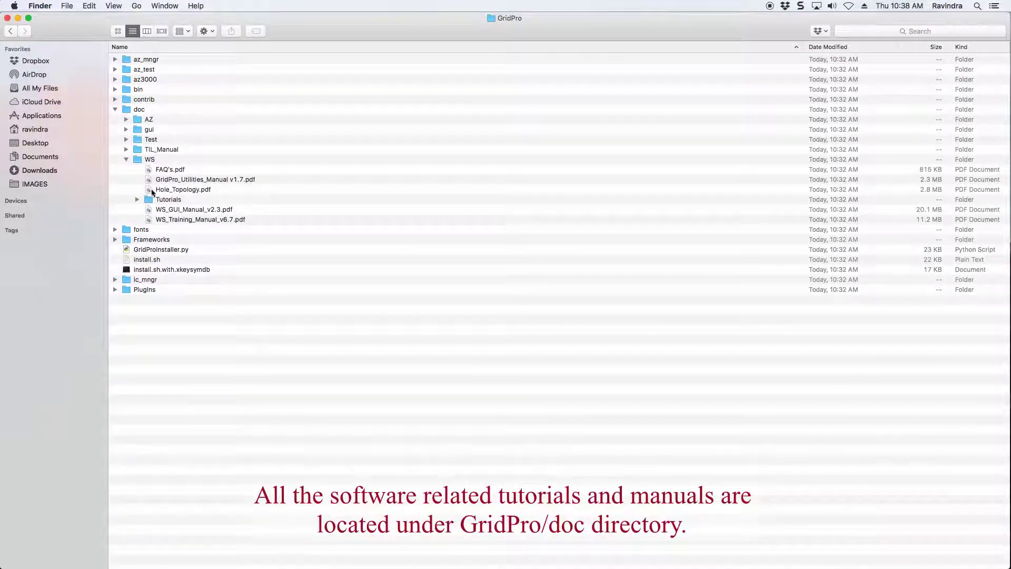
left_click(138, 199)
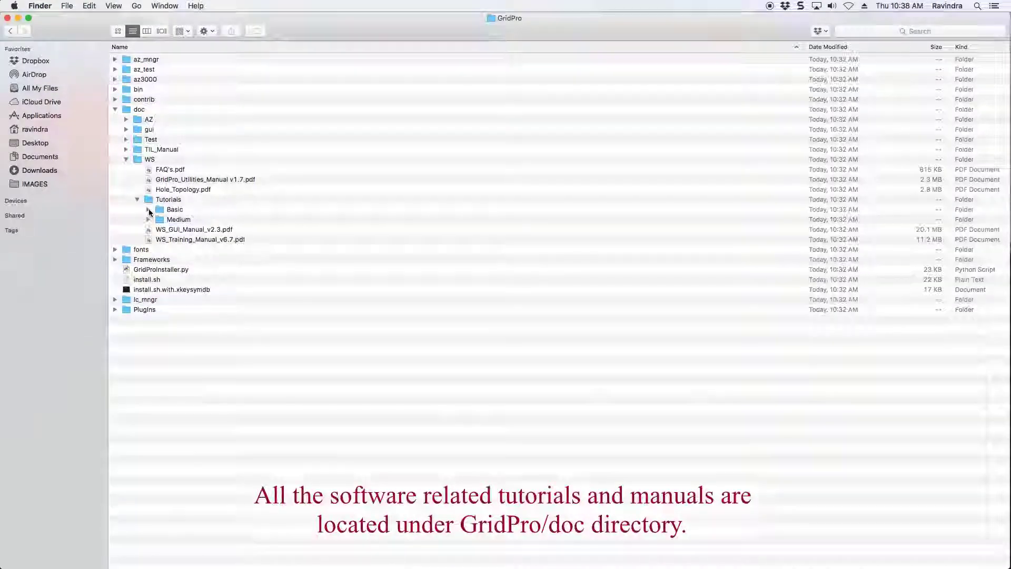
left_click(149, 209)
left_click(148, 280)
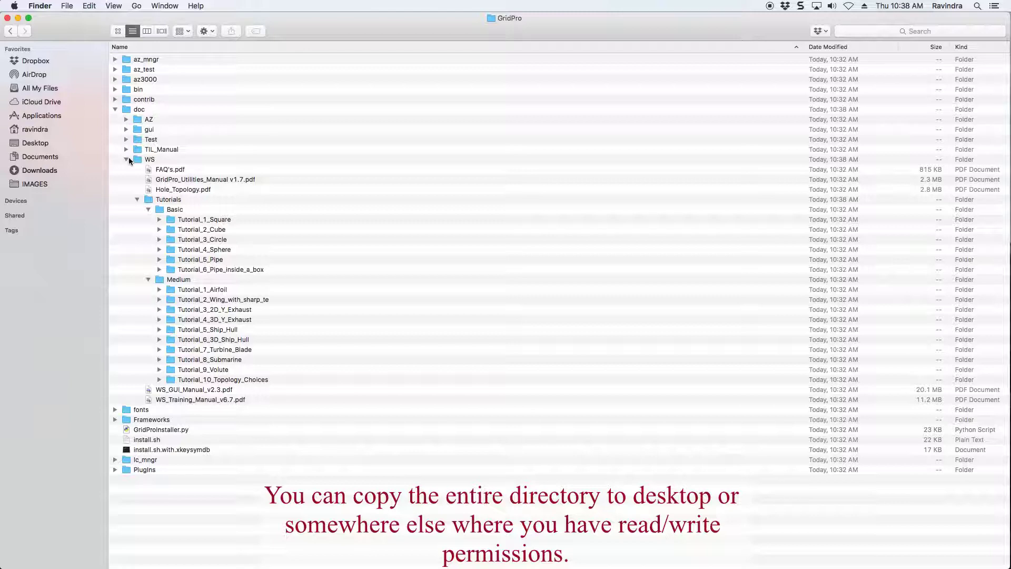
left_click(116, 109)
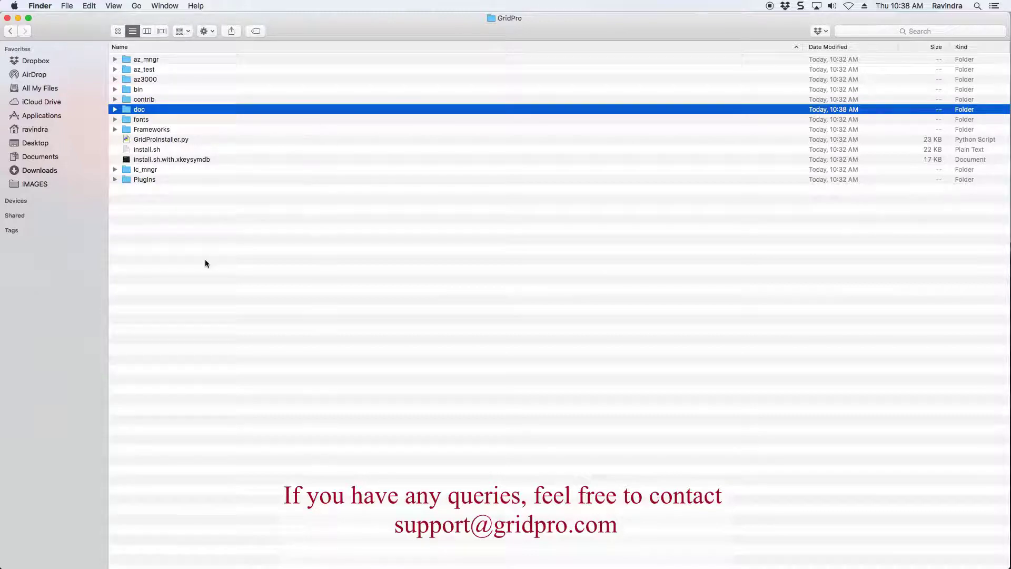